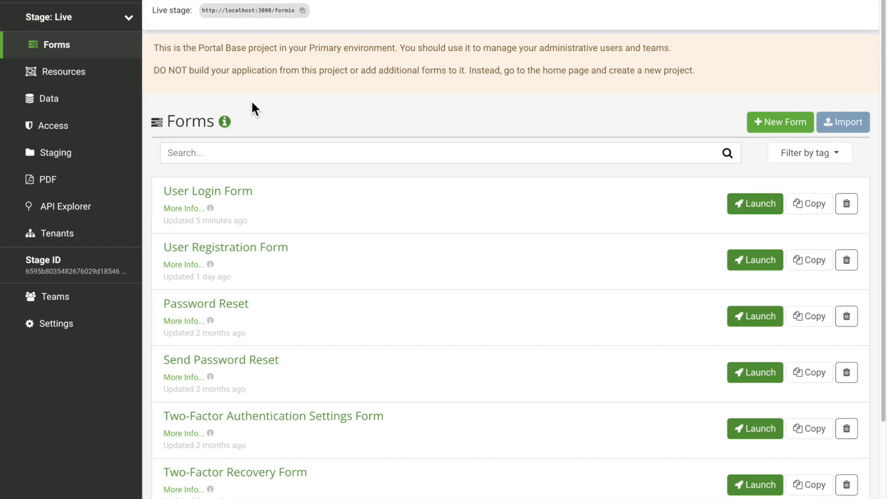
# - Review the SAML metadata, issuer and callback URL in the stage's authorization settings
pyautogui.click(107, 324)
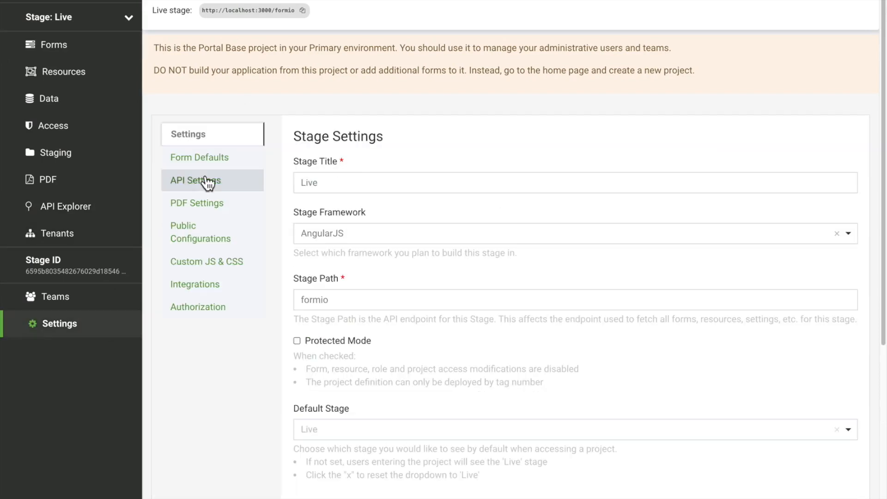
pyautogui.click(212, 310)
pyautogui.click(349, 241)
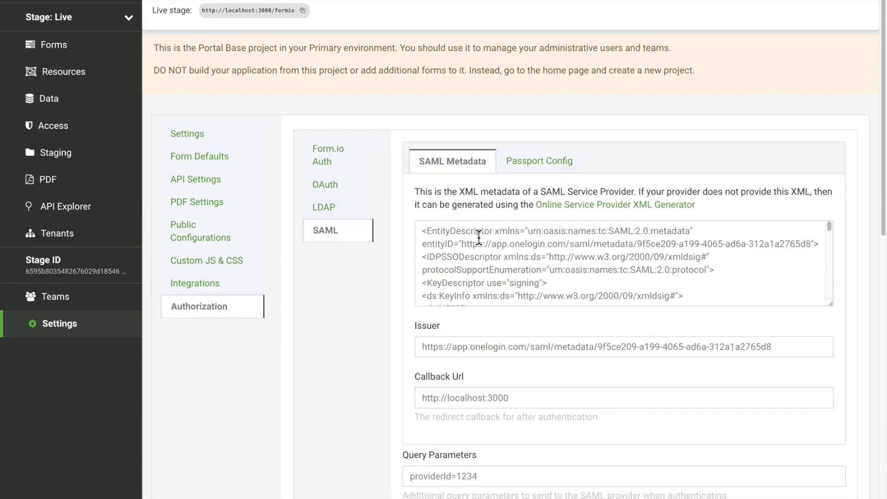
pyautogui.scroll(-2, 478, 236)
pyautogui.scroll(2, 478, 236)
# - Add a Button component labelled "SSO with SAML" above the log-in button of the User Login Form
pyautogui.click(50, 55)
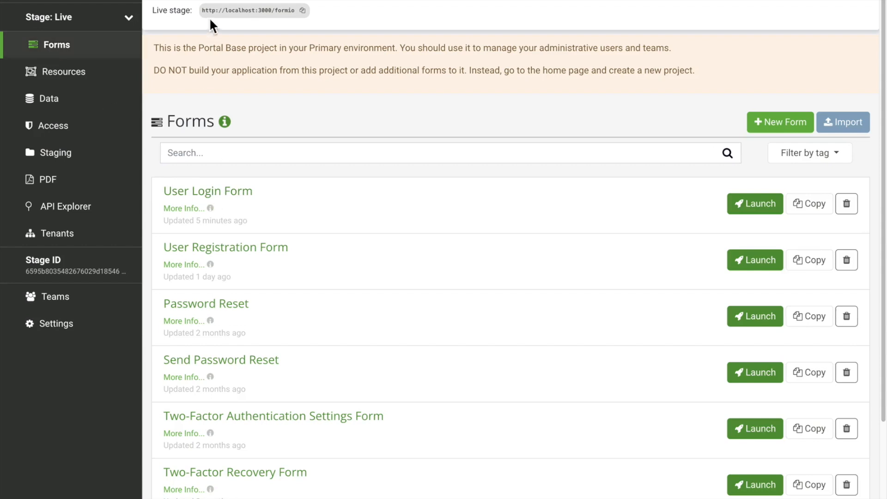
pyautogui.click(225, 194)
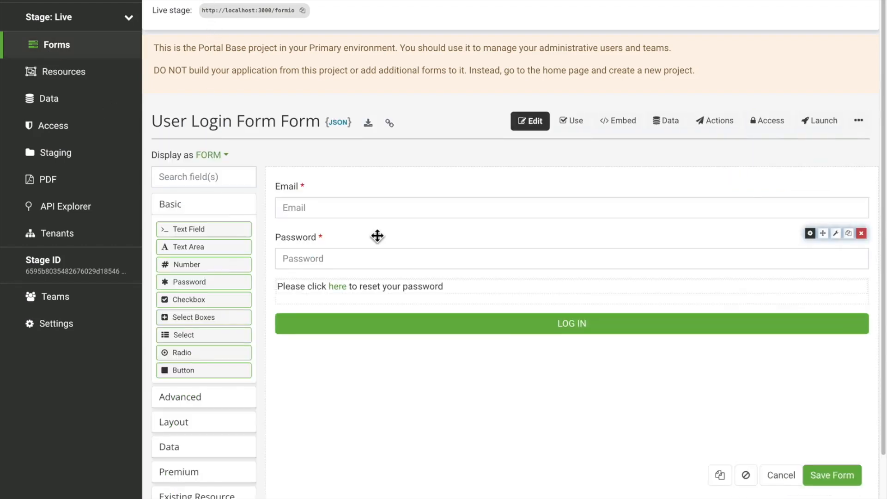
pyautogui.moveTo(225, 375); pyautogui.dragTo(427, 326)
pyautogui.tripleClick(281, 97)
pyautogui.write('SSO with SAML')
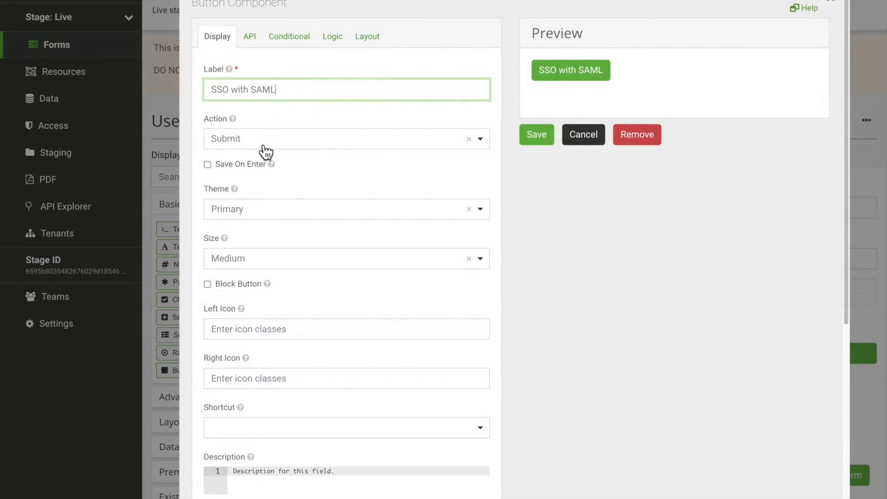
# - Set the button's action to Custom with the documentation's logic Formio.ssoInit('saml'); and save the component
pyautogui.click(245, 139)
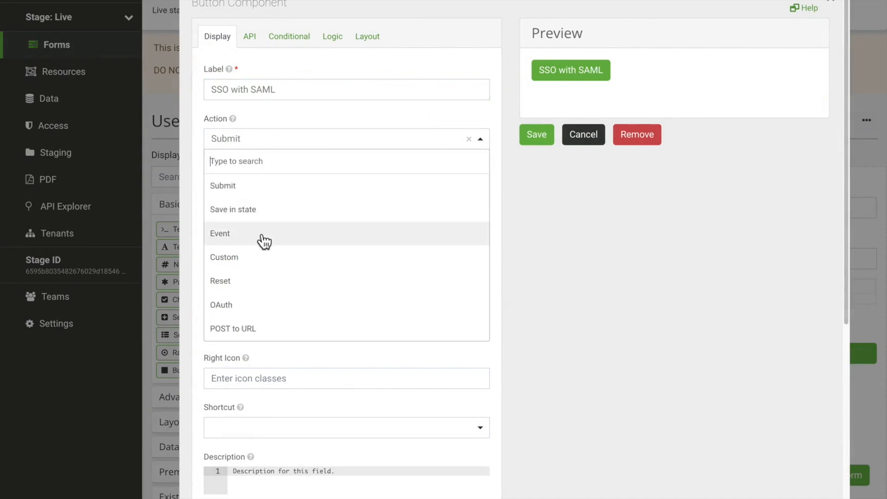
pyautogui.click(261, 256)
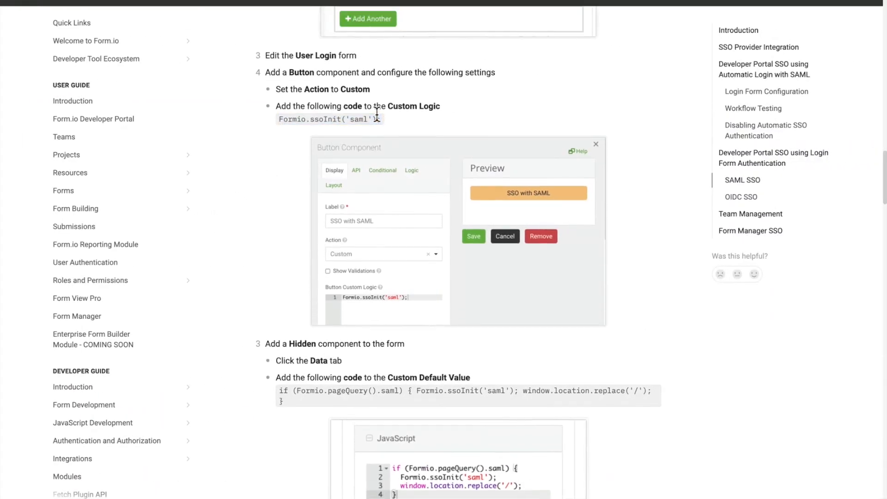
pyautogui.moveTo(389, 116); pyautogui.dragTo(278, 123)
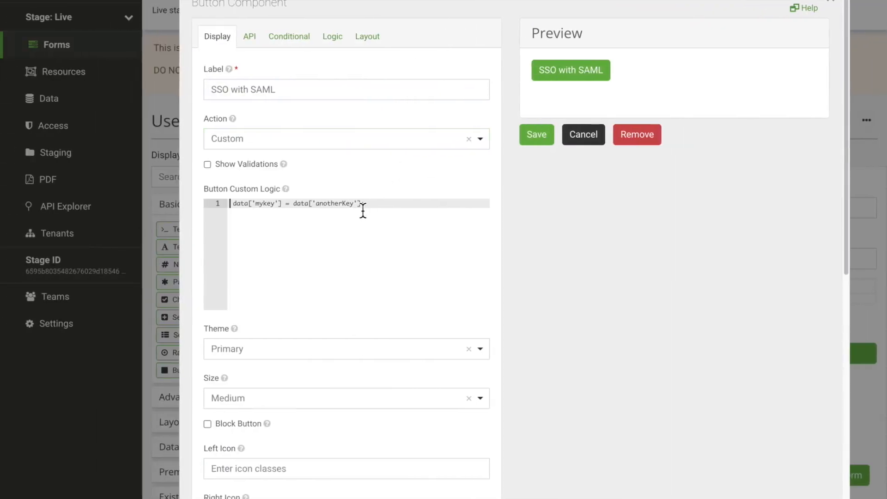
pyautogui.write("Formio.ssoInit('saml');")
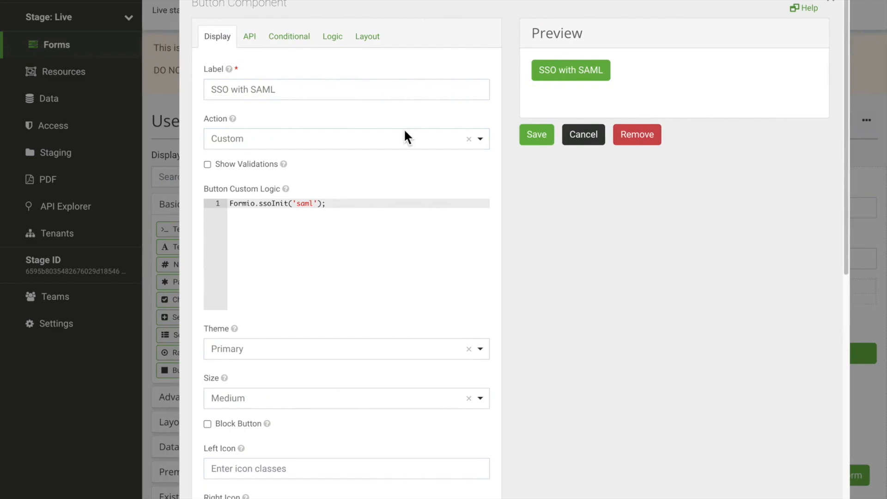
pyautogui.click(536, 135)
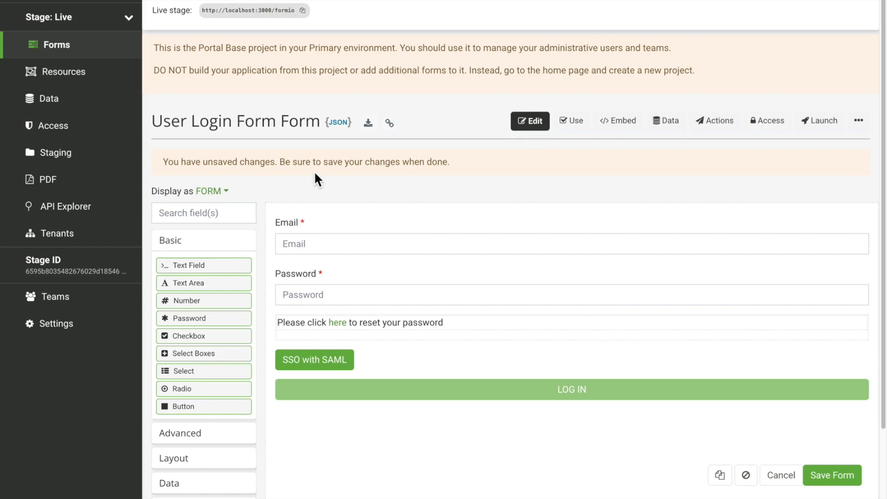
# - Add a Hidden component labelled "saml" to the form above the SSO with SAML button
pyautogui.scroll(-1, 272, 273)
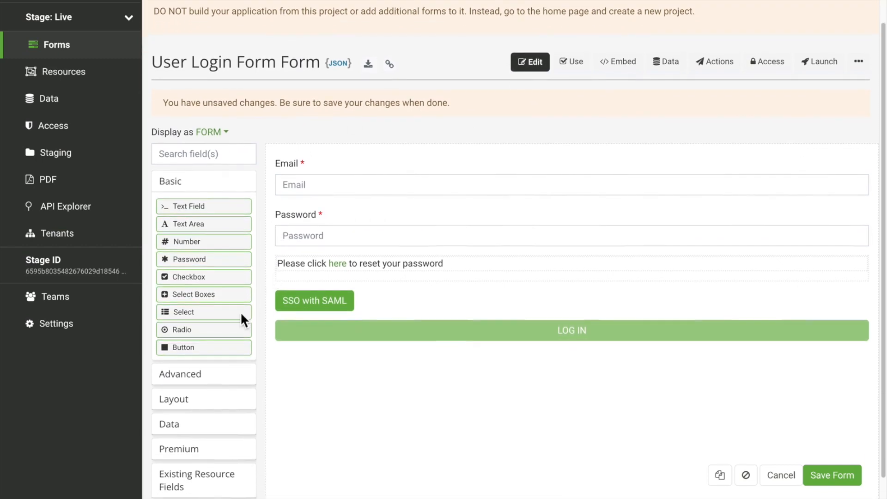
pyautogui.click(206, 427)
pyautogui.moveTo(231, 302); pyautogui.dragTo(370, 313)
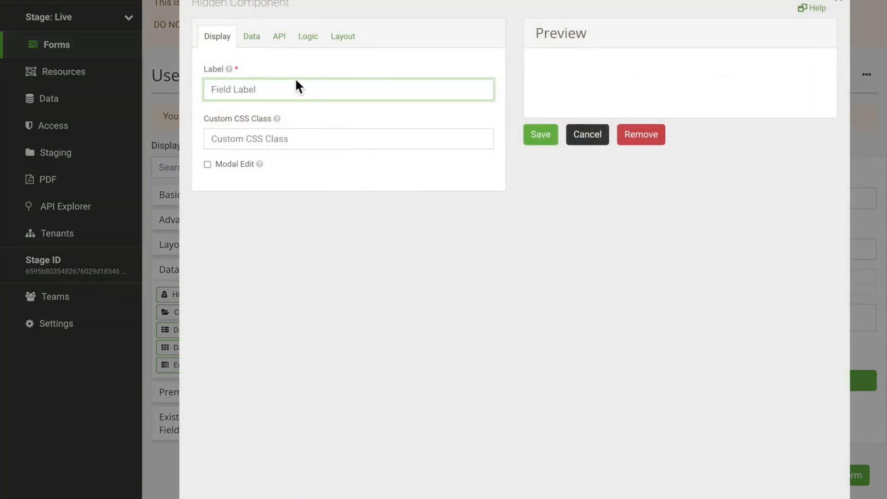
pyautogui.write('sa')
pyautogui.press('BackSpace')
pyautogui.write('am')
pyautogui.press('BackSpace')
pyautogui.write('ml')
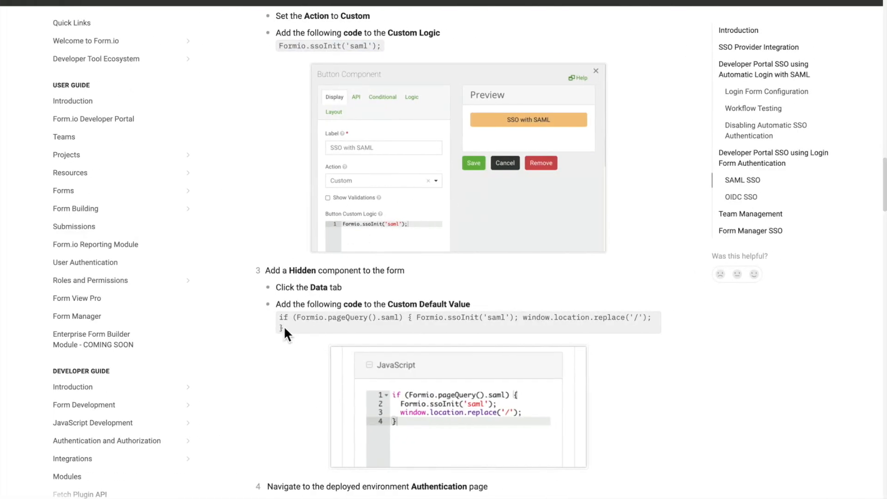
# - Set the hidden component's custom default JavaScript to if (Formio.pageQuery().saml) { Formio.ssoInit('saml'); window.location.replace('/'); } as in the documentation, and save the component
pyautogui.moveTo(284, 326); pyautogui.dragTo(279, 319)
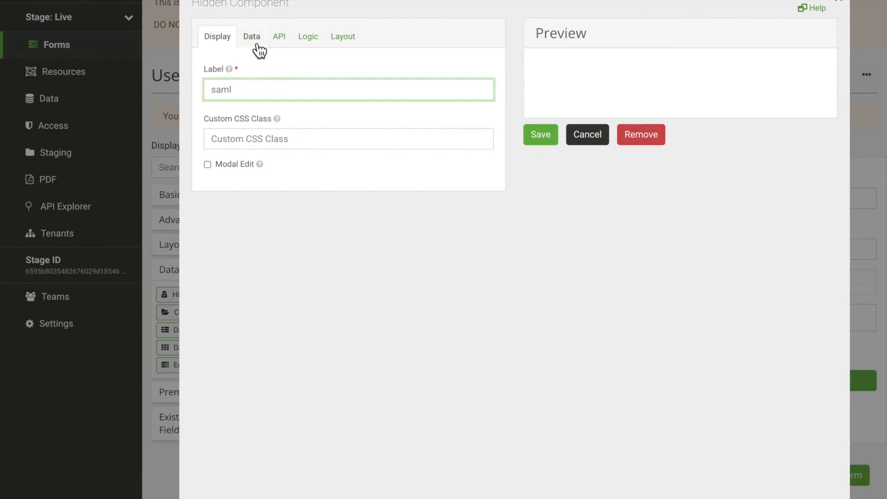
pyautogui.click(258, 47)
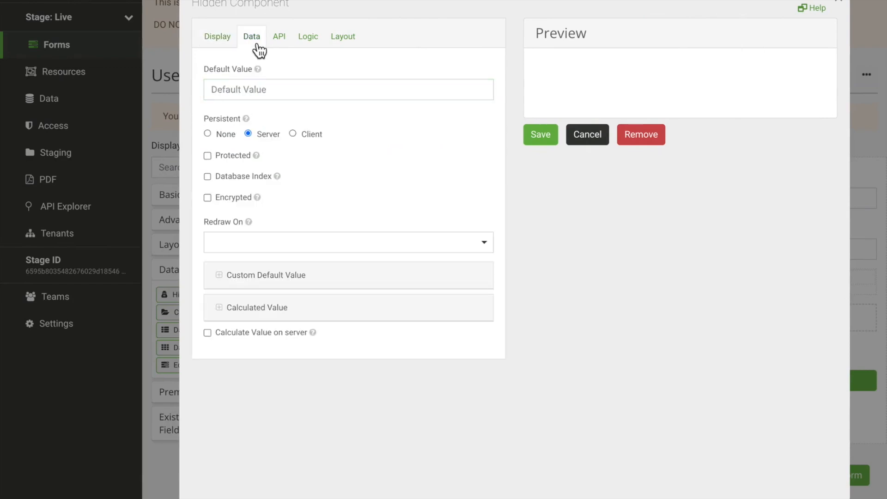
pyautogui.click(292, 289)
pyautogui.scroll(-7, 307, 263)
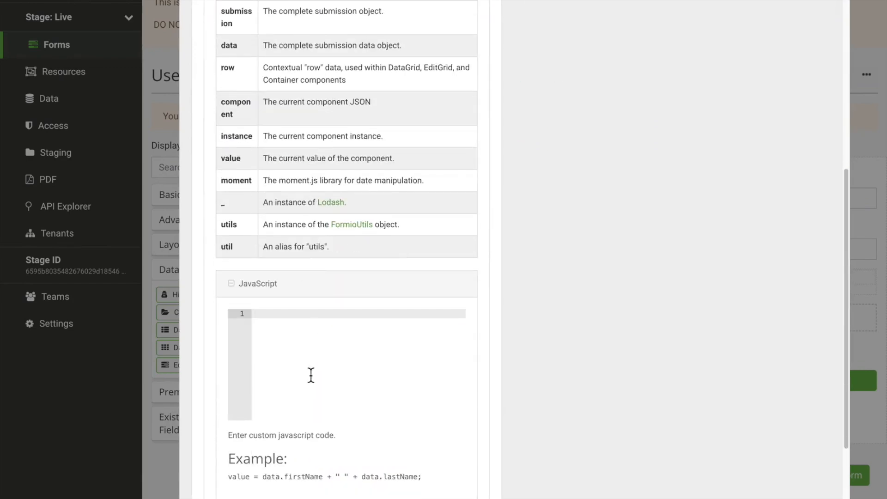
pyautogui.hotkey('ctrl', 'v')
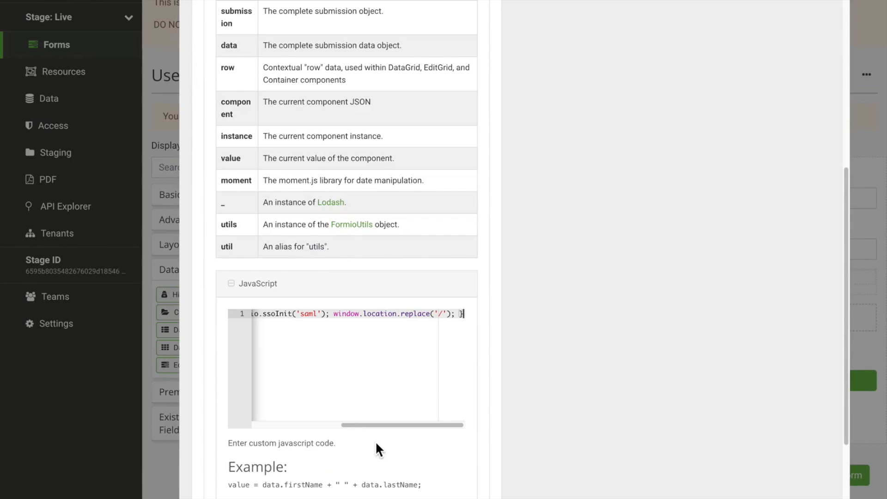
pyautogui.moveTo(372, 427); pyautogui.dragTo(287, 426)
pyautogui.scroll(7, 525, 337)
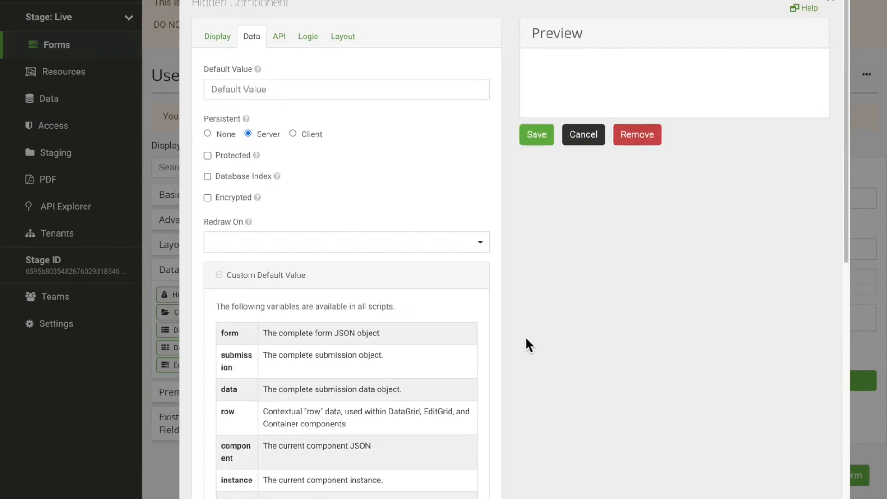
pyautogui.click(536, 135)
# - Make the SSO with SAML button a block button and save the User Login Form
pyautogui.moveTo(719, 362)
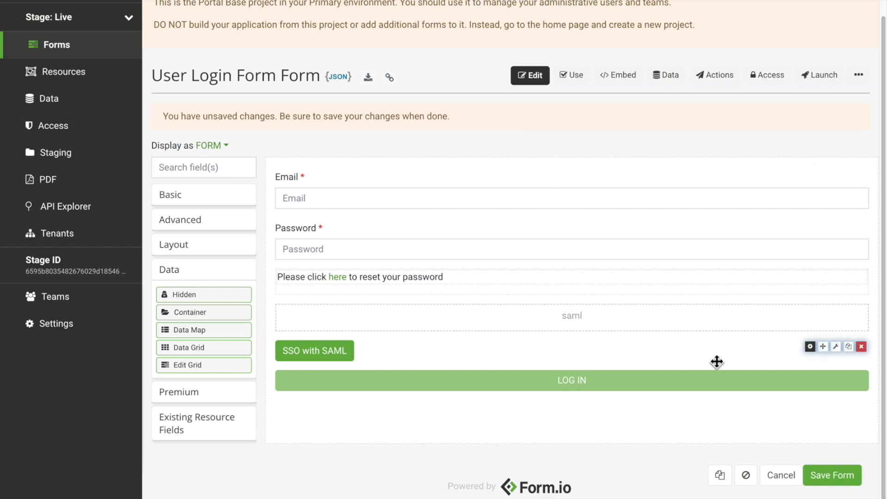
pyautogui.click(810, 349)
pyautogui.click(254, 424)
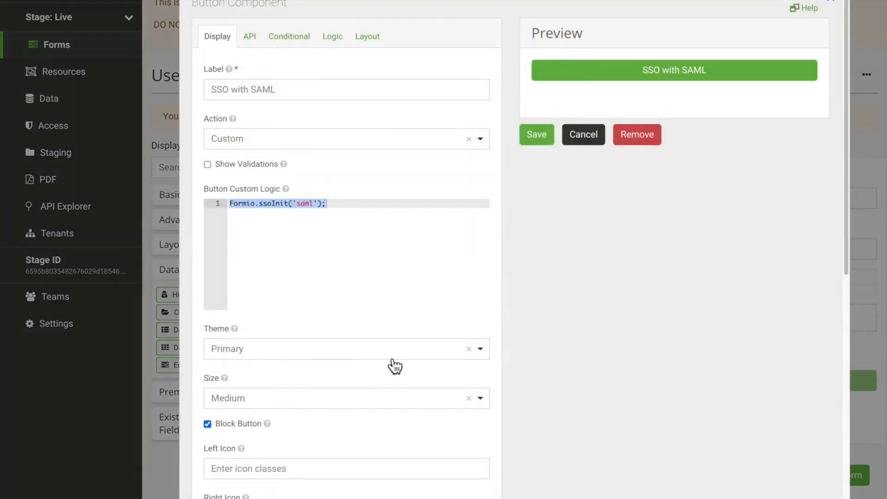
pyautogui.click(542, 139)
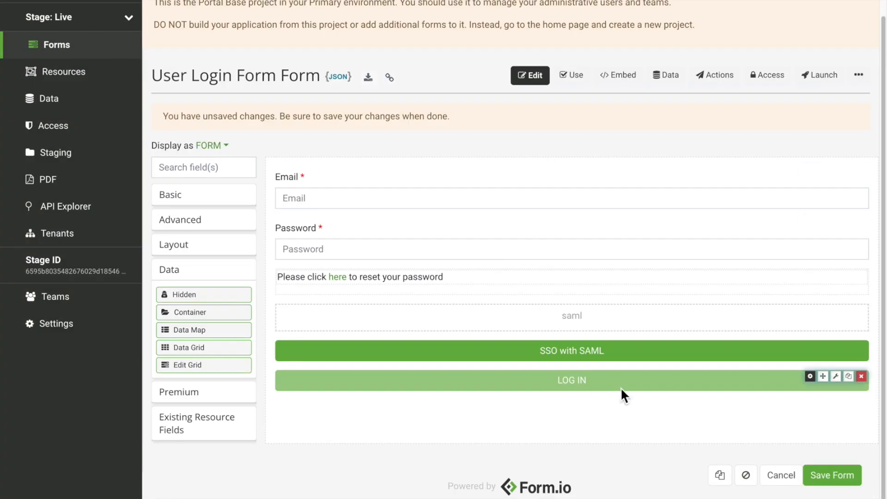
pyautogui.click(836, 480)
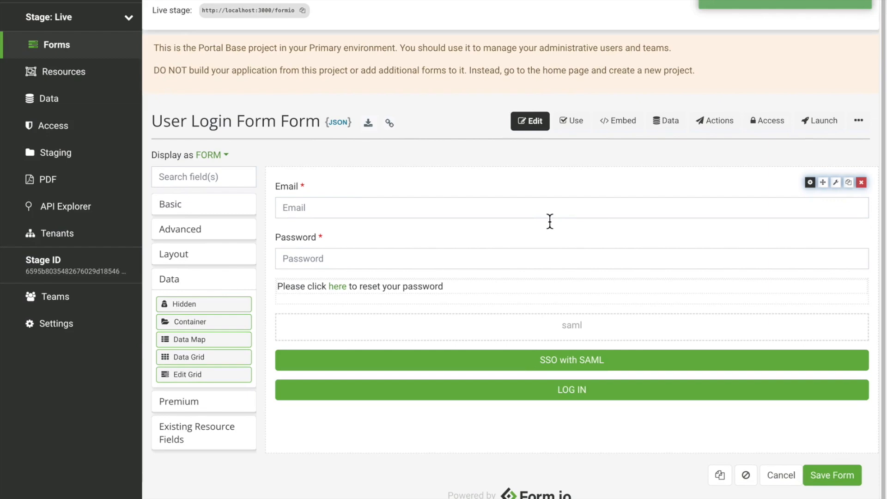
# - Review the stage's SAML authorization settings, from the metadata and callback URL down to the role mappings
pyautogui.scroll(-1, 550, 221)
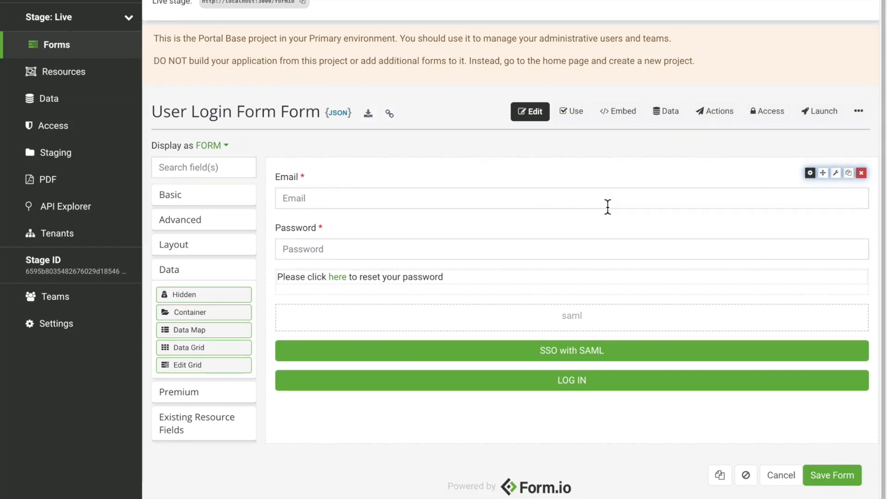
pyautogui.click(103, 324)
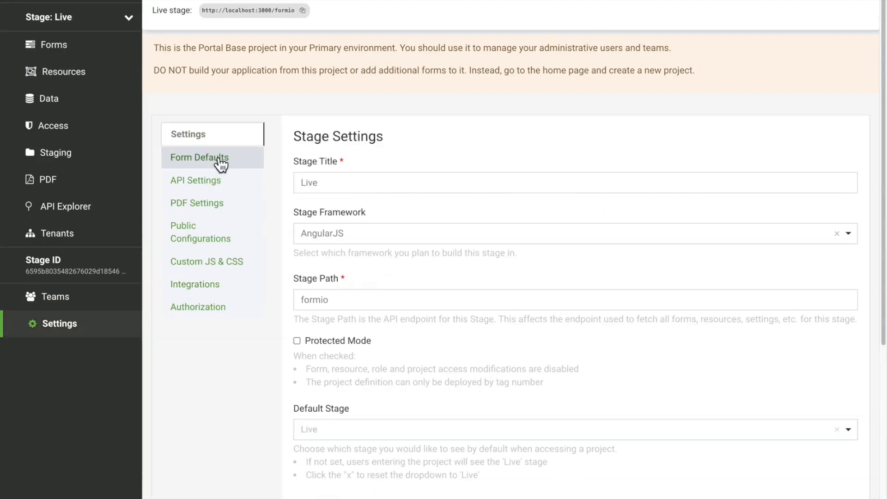
pyautogui.click(225, 309)
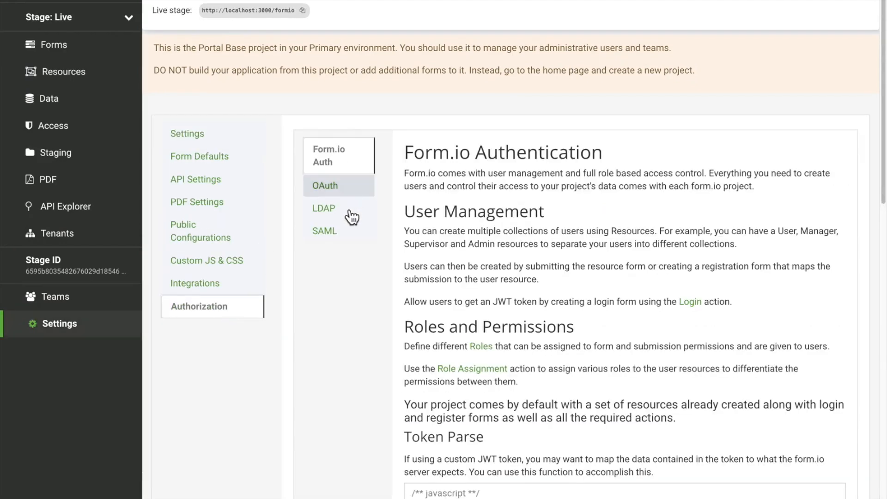
pyautogui.click(344, 238)
pyautogui.scroll(-10, 536, 261)
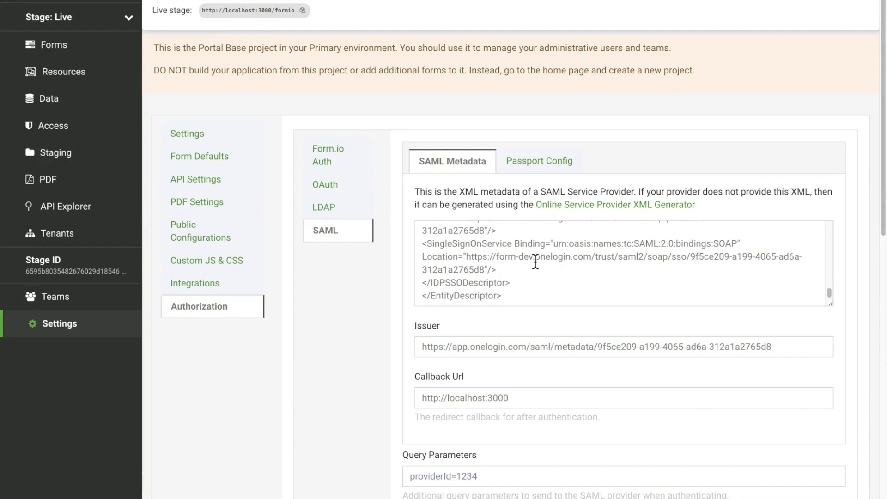
pyautogui.scroll(-10, 543, 334)
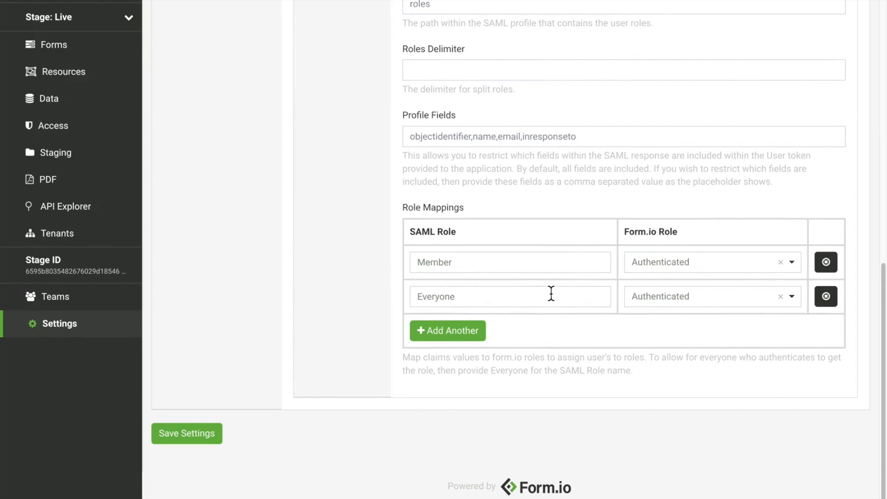
pyautogui.scroll(15, 551, 293)
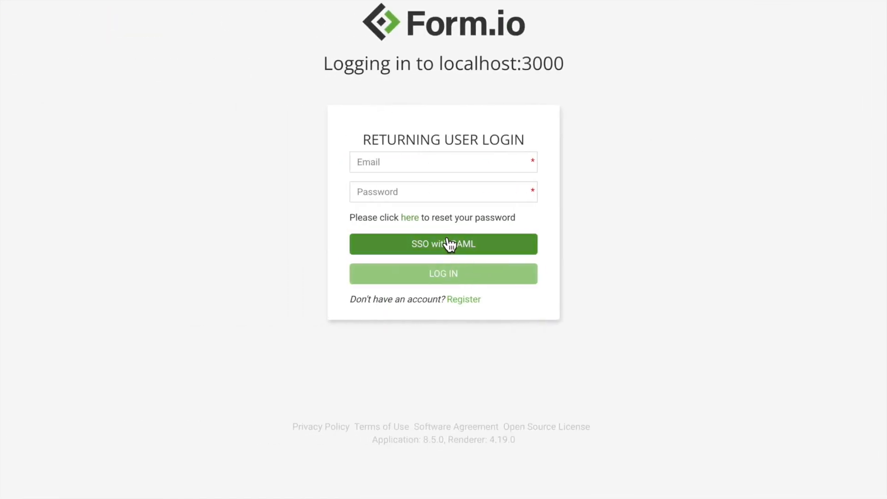
# - Log in to the portal through SSO with SAML, entering the OneLogin username and the account password
pyautogui.click(522, 253)
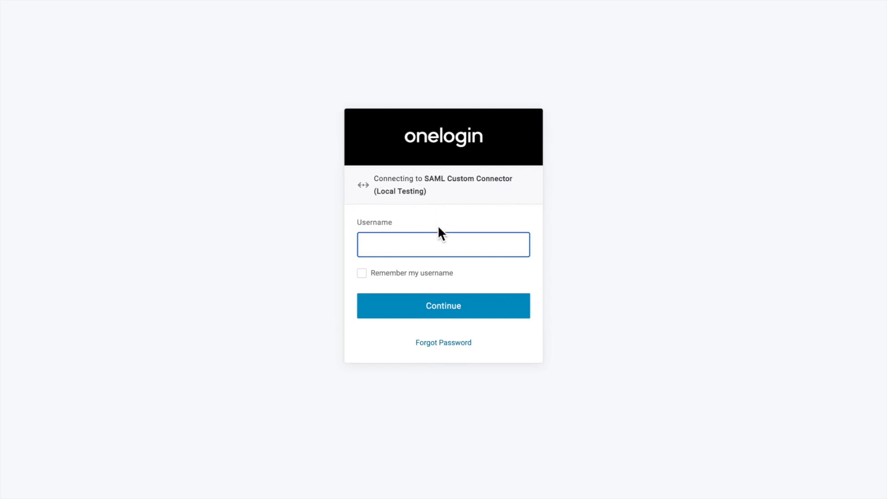
pyautogui.write('oidcmember@example.com')
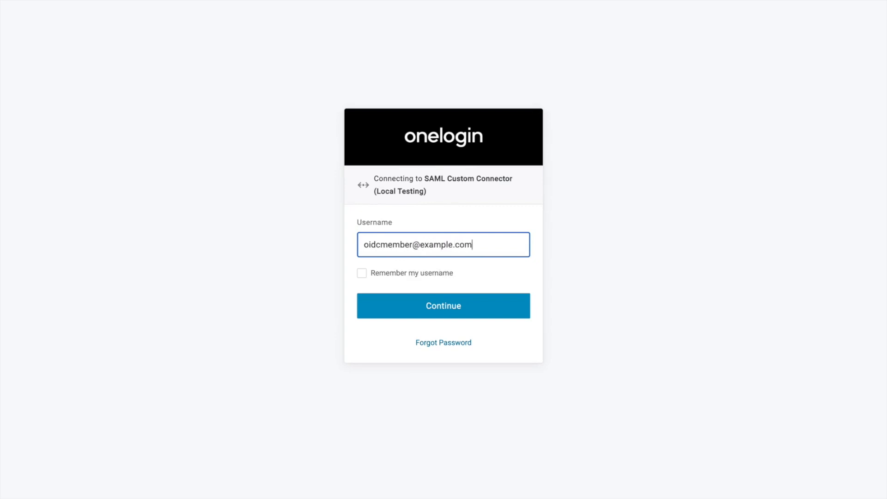
pyautogui.press('Return')
pyautogui.write('********')
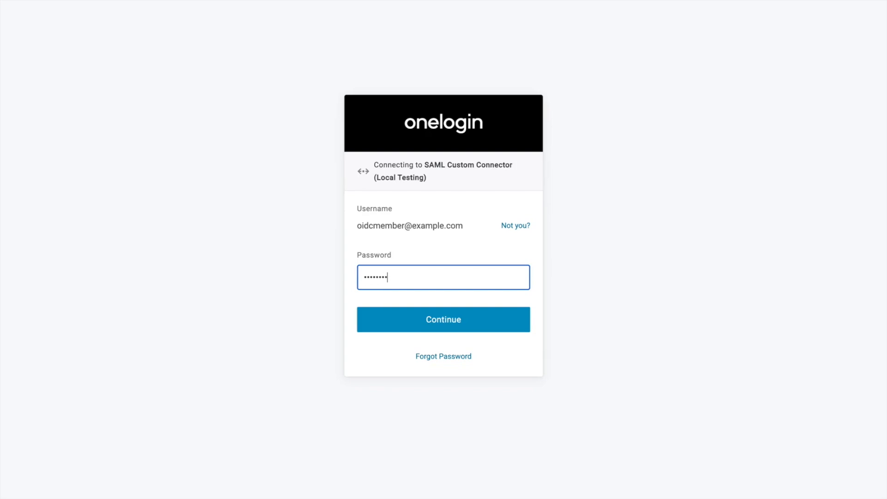
pyautogui.press('Return')
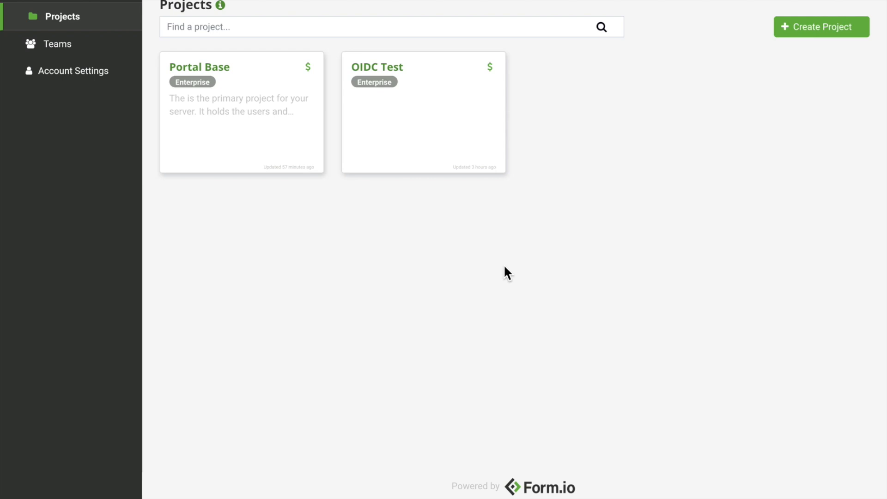
# - Open the SAML authorization settings of the Portal Base project's Live stage to check the metadata, issuer and callback URL
pyautogui.click(253, 85)
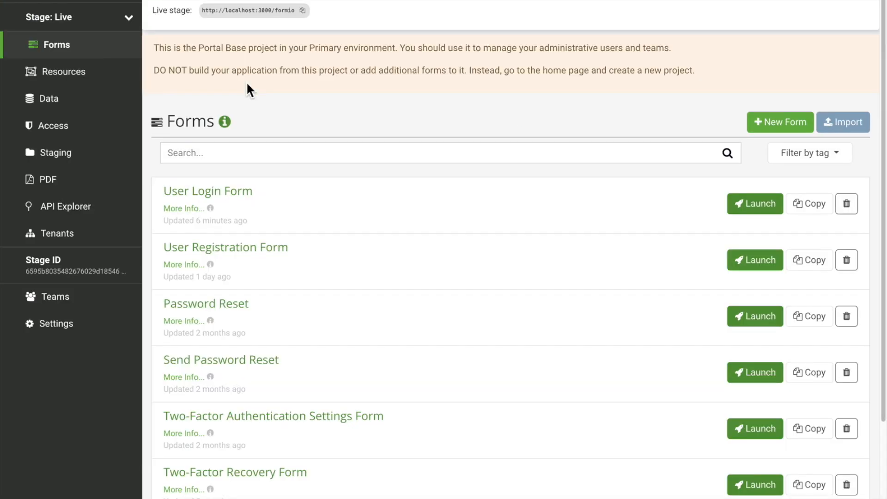
pyautogui.click(107, 336)
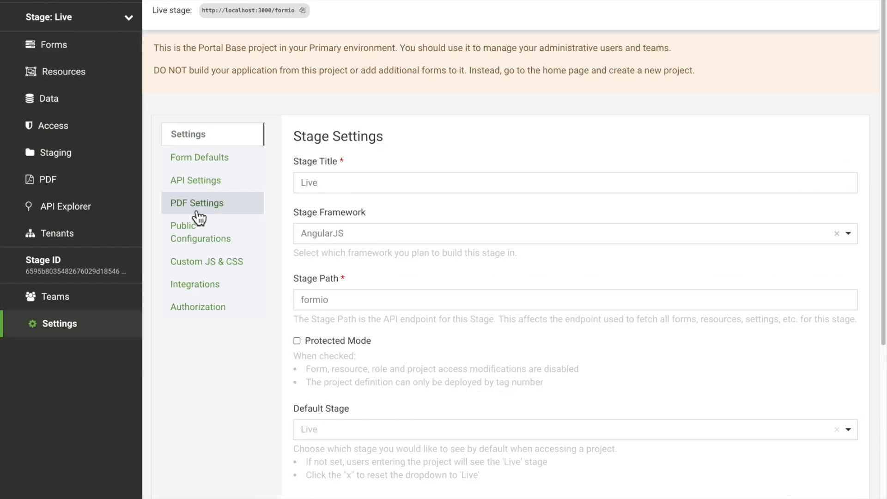
pyautogui.click(234, 308)
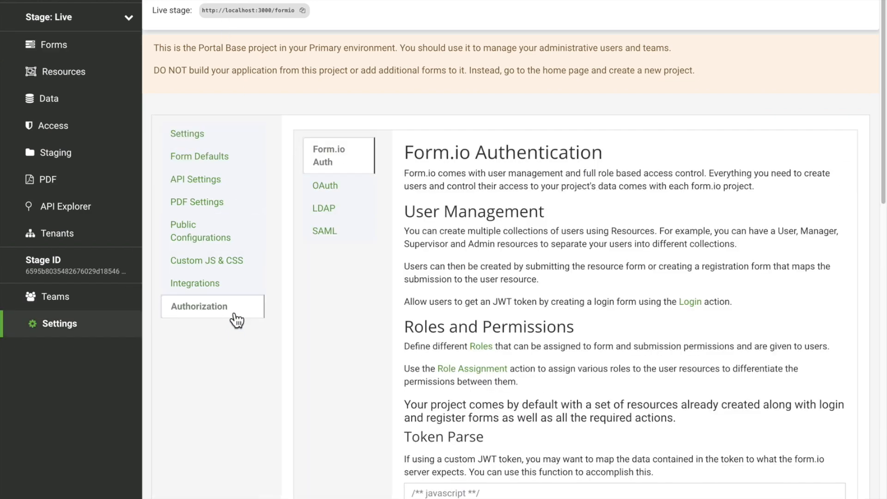
pyautogui.click(347, 238)
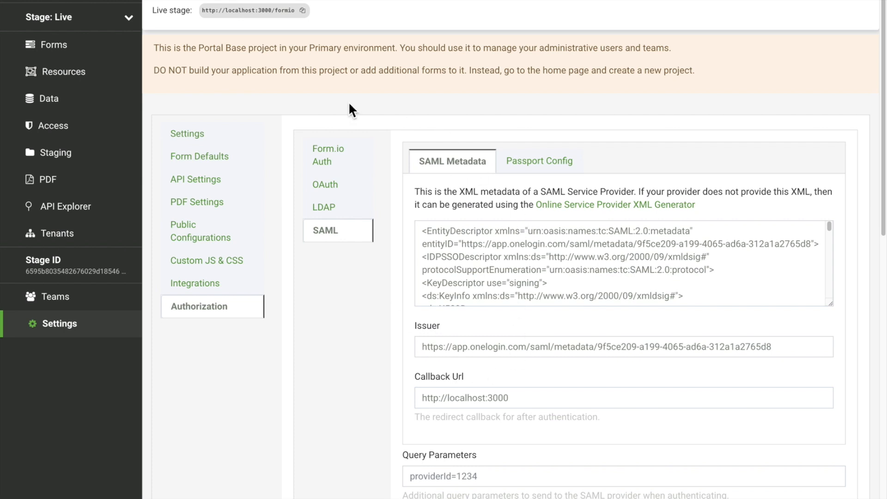
# - Add a hidden component labelled SAML Auto Login above the Email field of the User Login Form
pyautogui.click(101, 58)
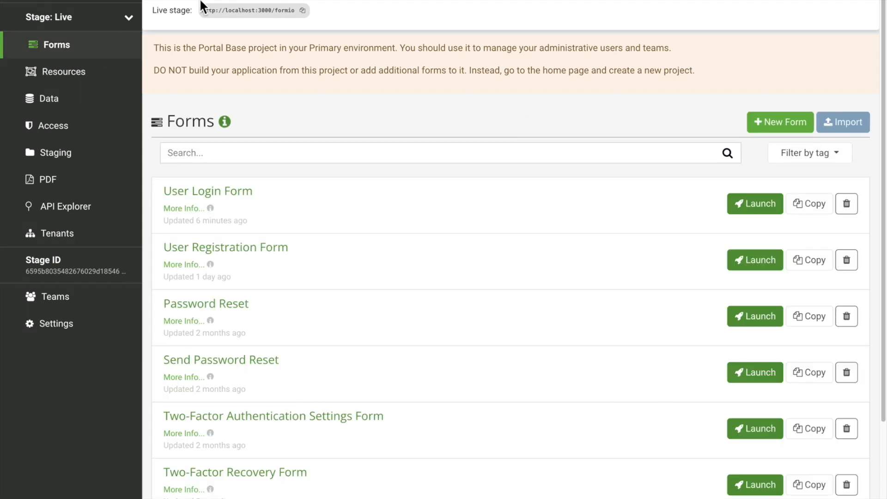
pyautogui.click(244, 204)
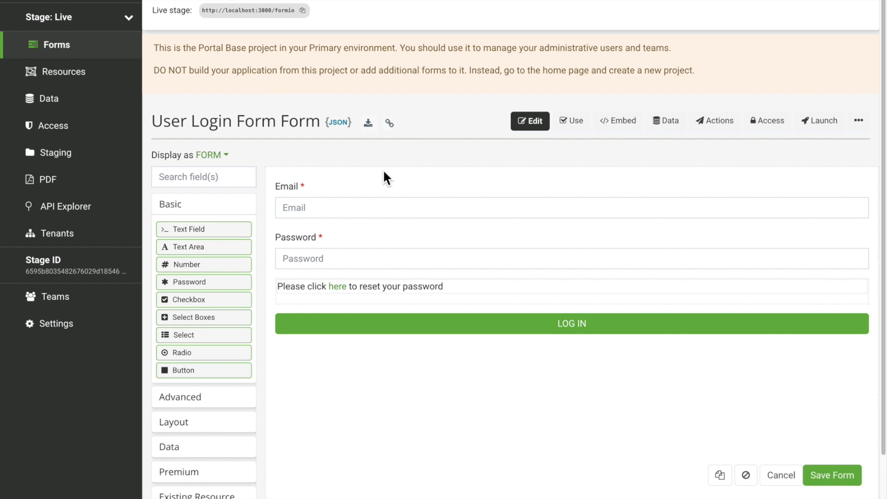
pyautogui.moveTo(536, 286)
pyautogui.click(192, 453)
pyautogui.moveTo(219, 314); pyautogui.dragTo(411, 202)
pyautogui.write('Sa')
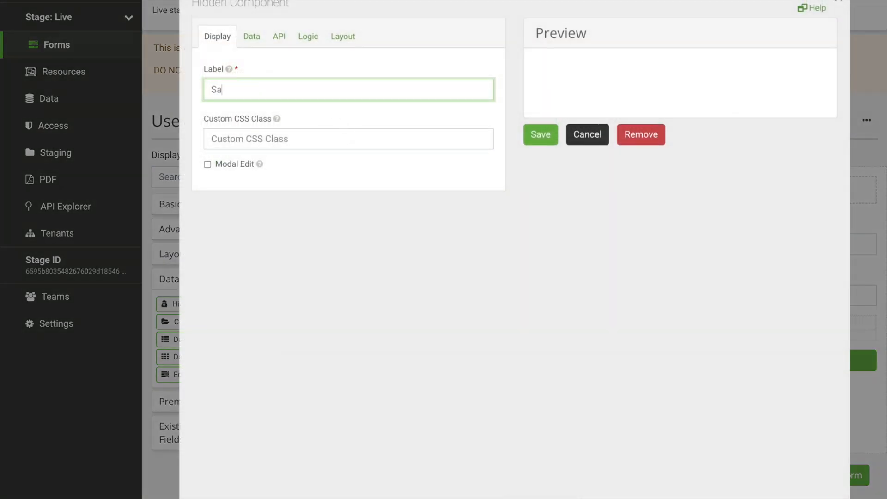
pyautogui.press('BackSpace')
pyautogui.write('AML Auto Login')
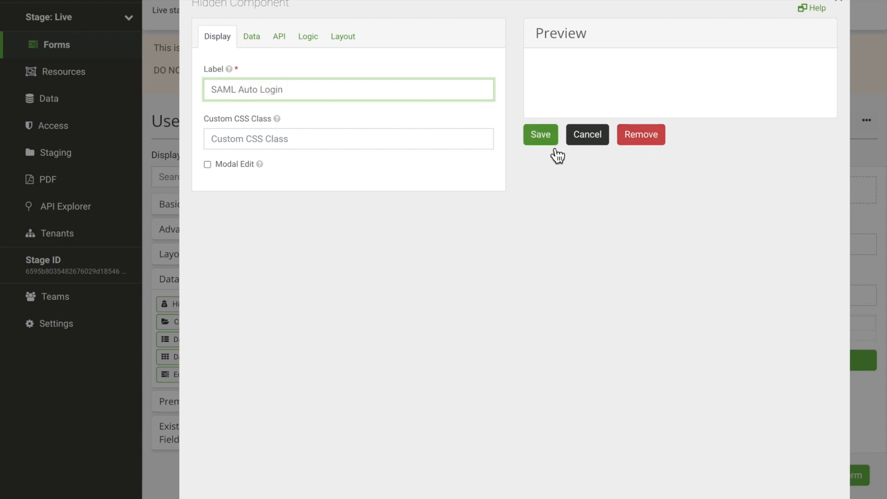
# - Set persistence to None and the calculated value to if (!instance.builderMode && !Formio.disableAutoLogin) { Formio.ssoInit('saml'); }, and save the component and form
pyautogui.click(267, 47)
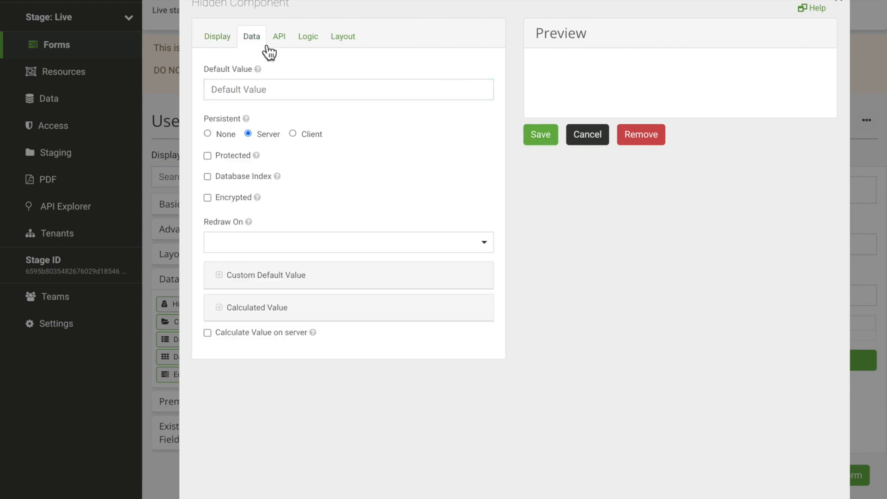
pyautogui.click(211, 136)
pyautogui.click(289, 316)
pyautogui.scroll(-7, 376, 289)
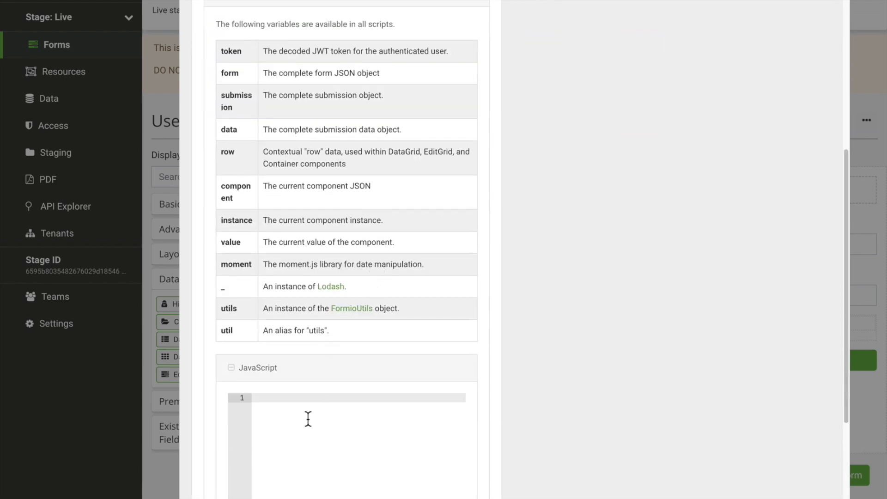
pyautogui.write("if (!instance.builderMode && !Formio.disableAutoLogin) {   Formio.ssoInit('saml'); }")
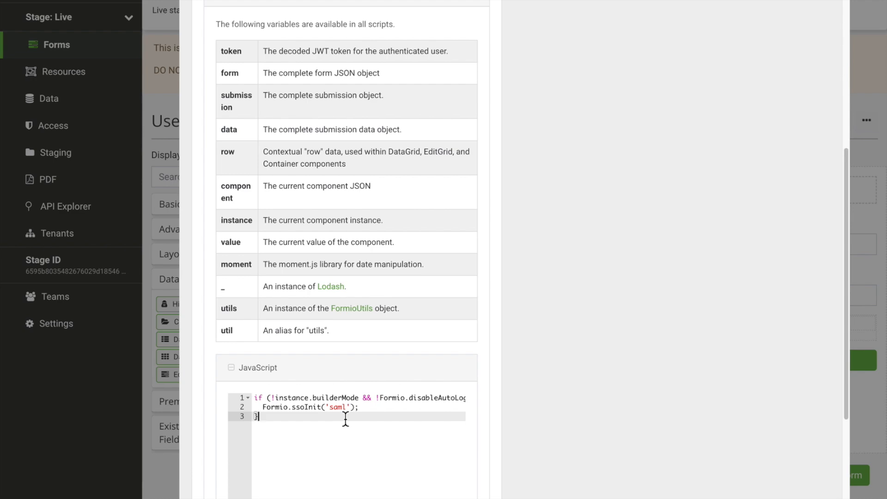
pyautogui.scroll(10, 345, 418)
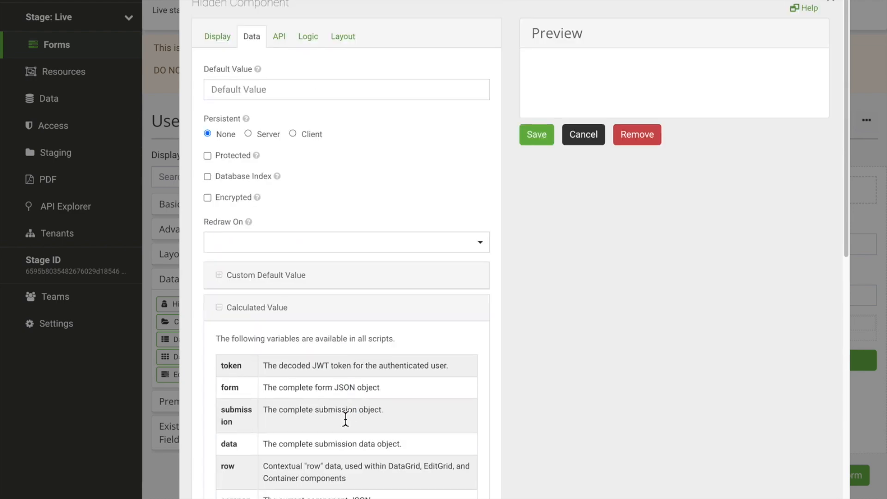
pyautogui.click(534, 138)
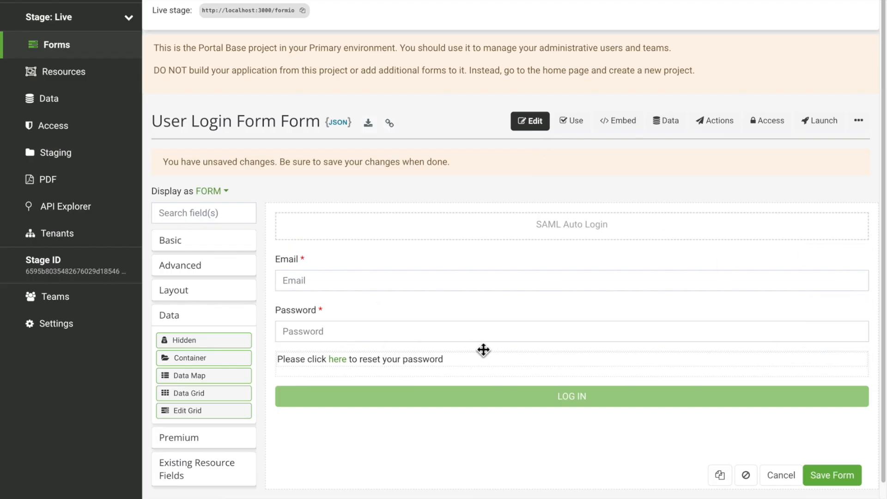
pyautogui.click(852, 466)
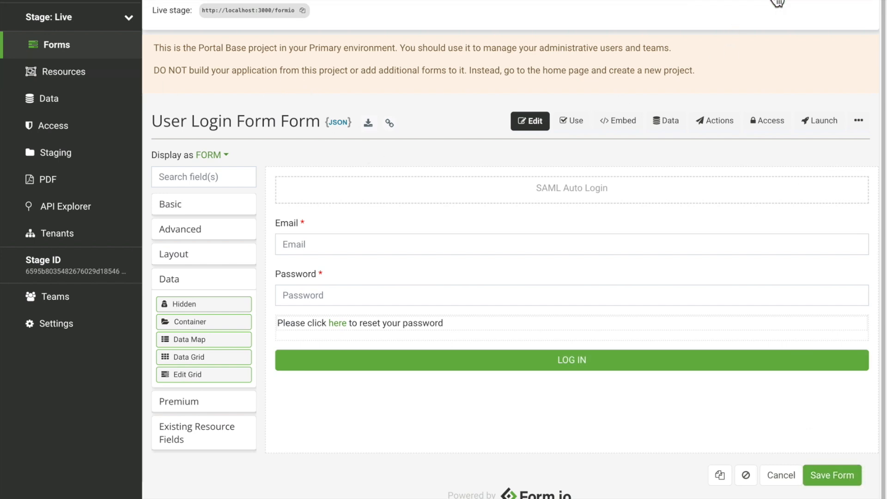
# - Load localhost:3000 in an incognito window and log in through OneLogin, entering the username and the account password
pyautogui.click(785, 2)
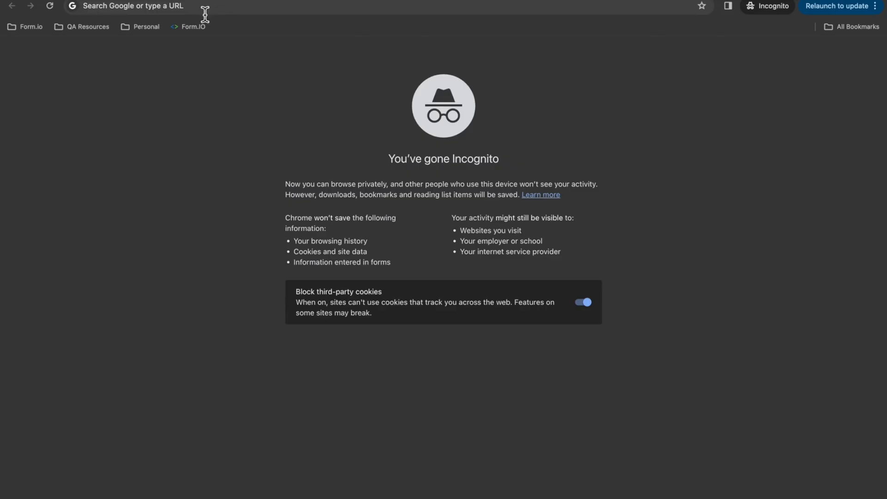
pyautogui.click(205, 13)
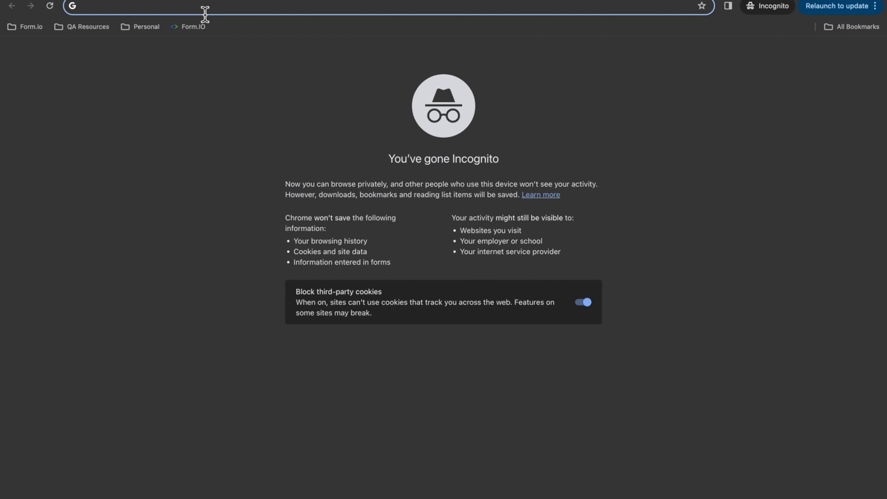
pyautogui.write('localhost:3000')
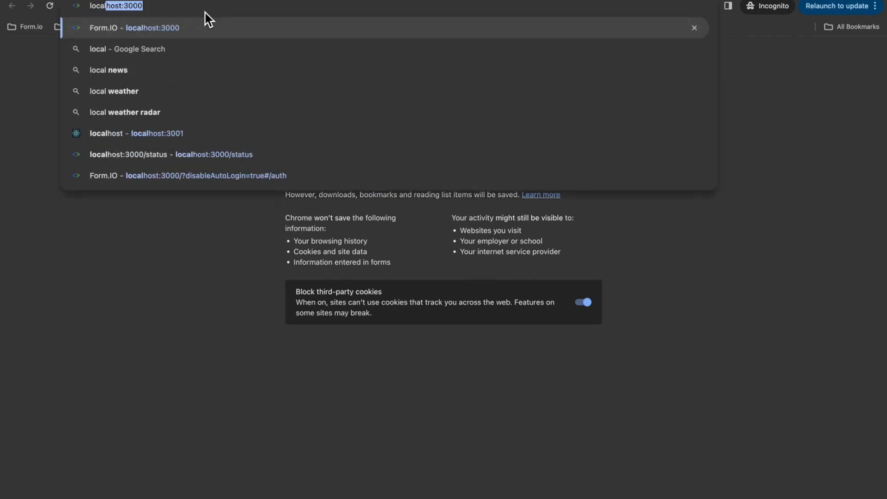
pyautogui.press('Return')
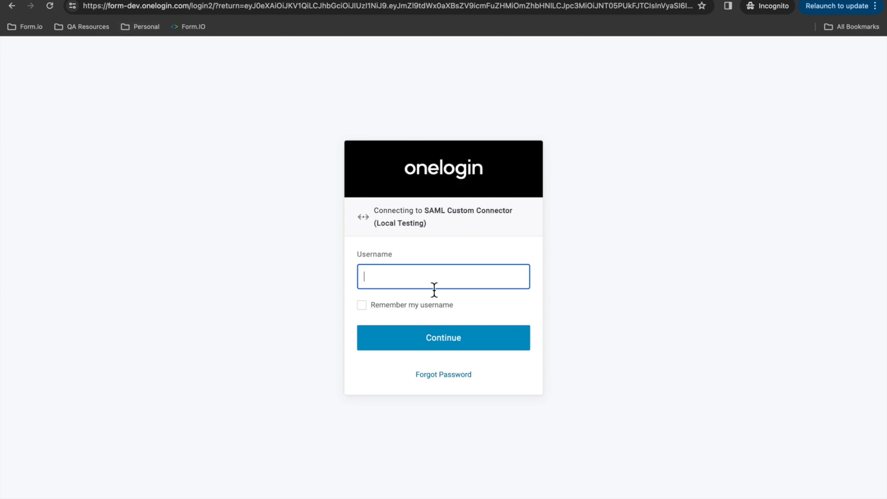
pyautogui.write('oidcm')
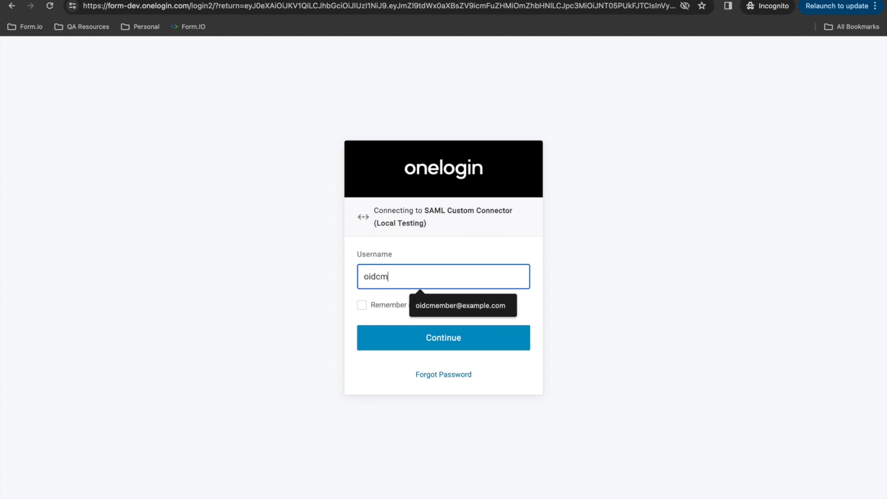
pyautogui.write('ember@example.com')
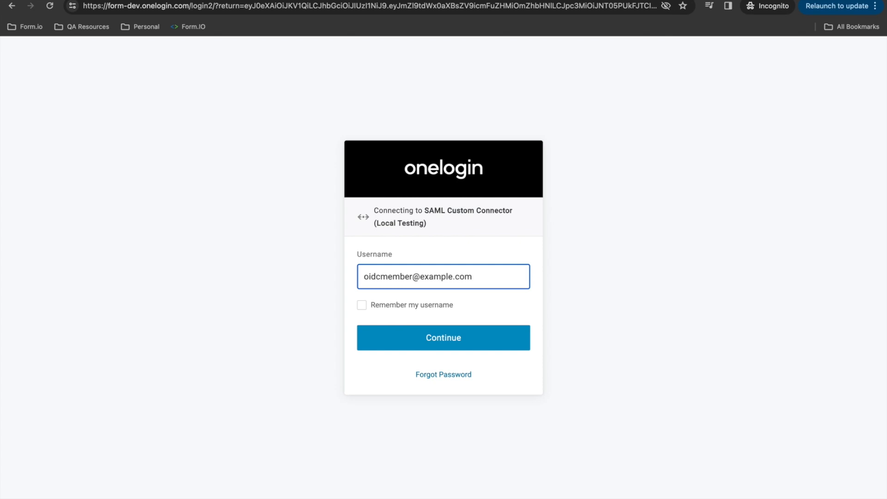
pyautogui.click(505, 346)
pyautogui.write('•••••••••')
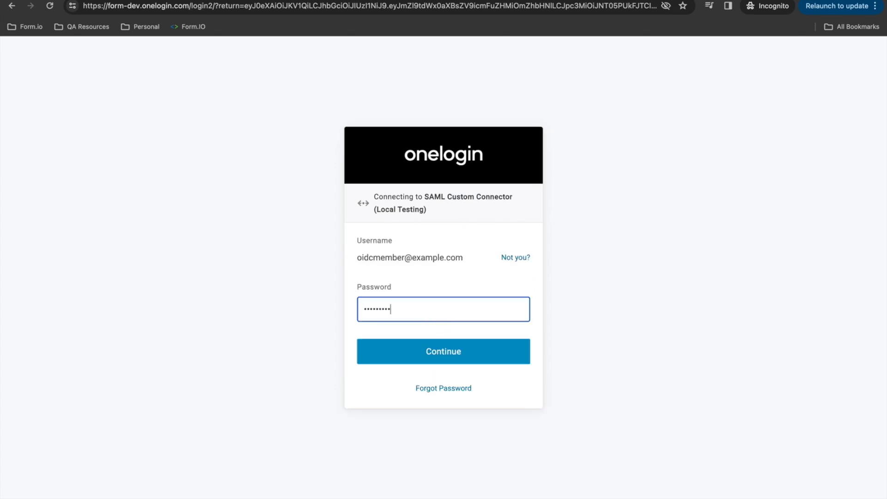
pyautogui.press('Return')
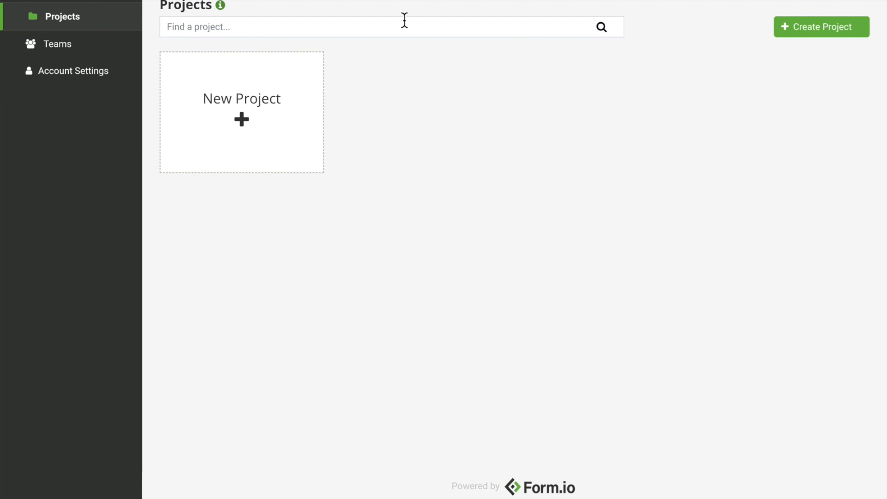
pyautogui.click(775, 2)
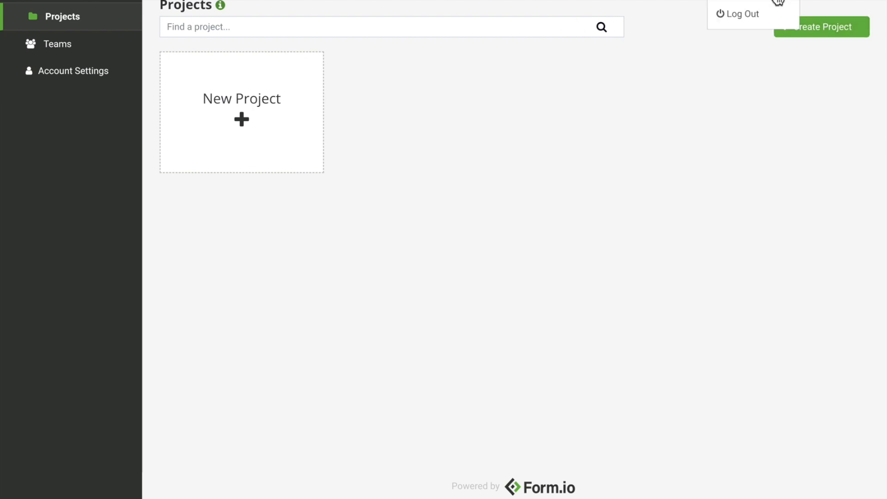
pyautogui.click(761, 24)
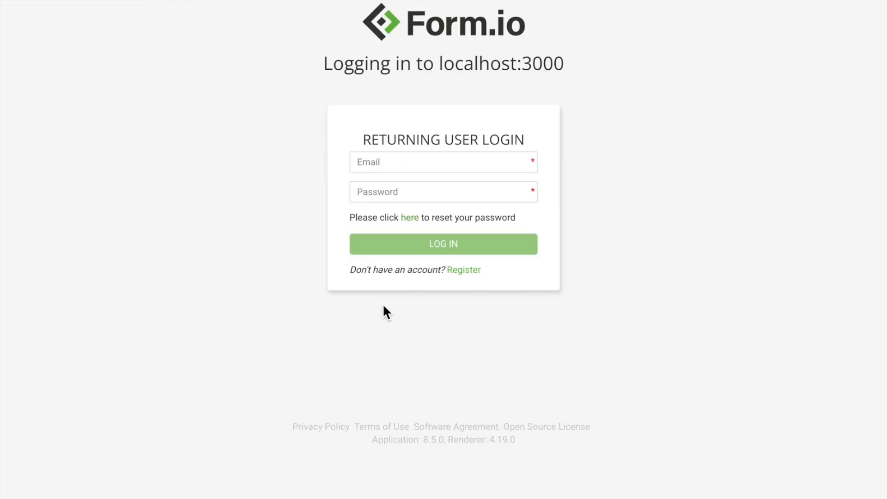
pyautogui.press('super+shift+f')
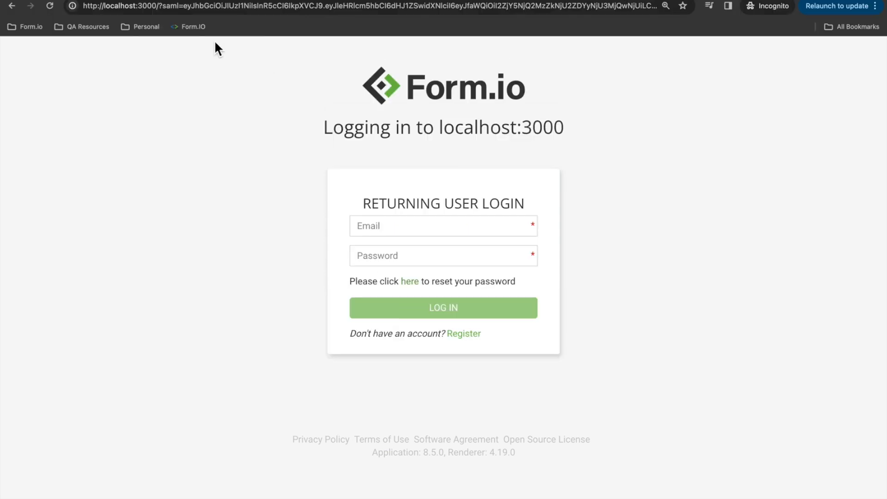
pyautogui.click(128, 11)
pyautogui.click(182, 10)
pyautogui.moveTo(161, 10); pyautogui.dragTo(679, 38)
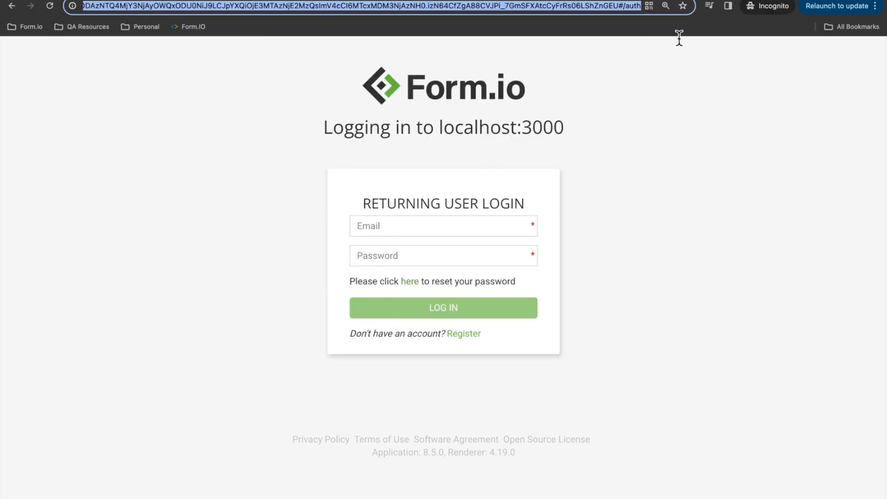
pyautogui.press('BackSpace')
pyautogui.write('?disableAutoLogin=true')
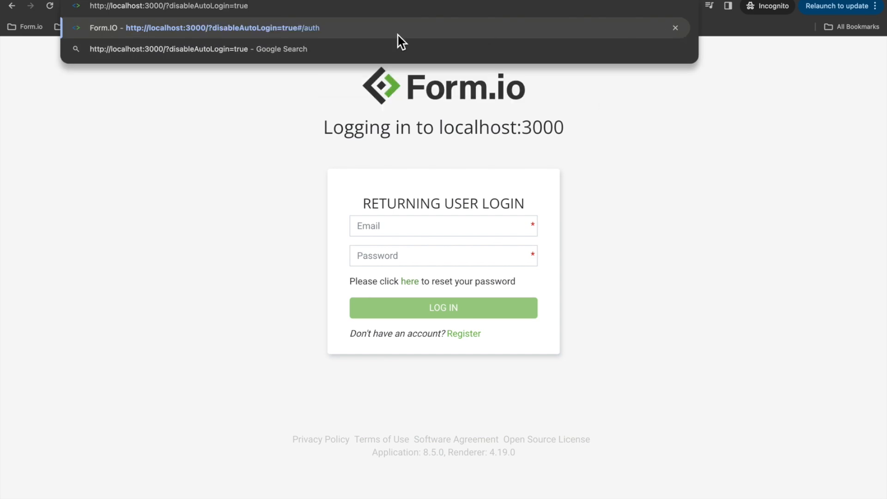
pyautogui.moveTo(165, 10); pyautogui.dragTo(266, 14)
pyautogui.click(265, 15)
pyautogui.press('Return')
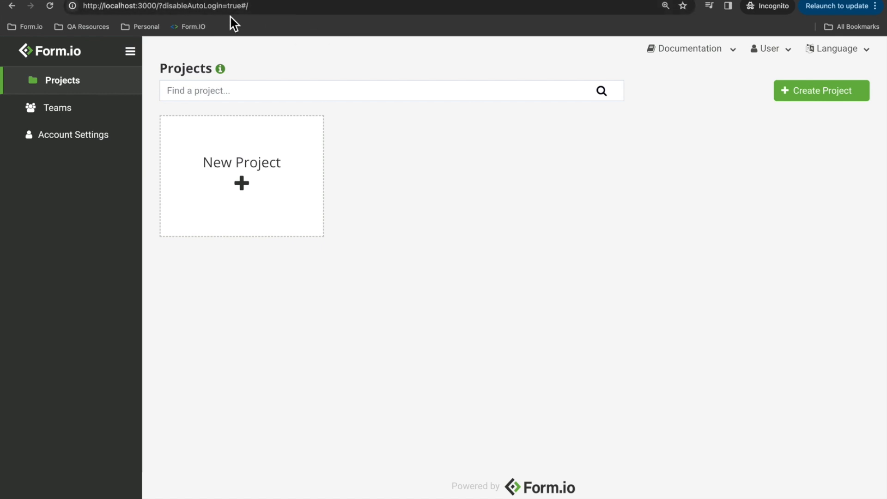
# - Log out of the SAML session and log in on the portal's own form with the admin e-mail and the account password
pyautogui.click(784, 54)
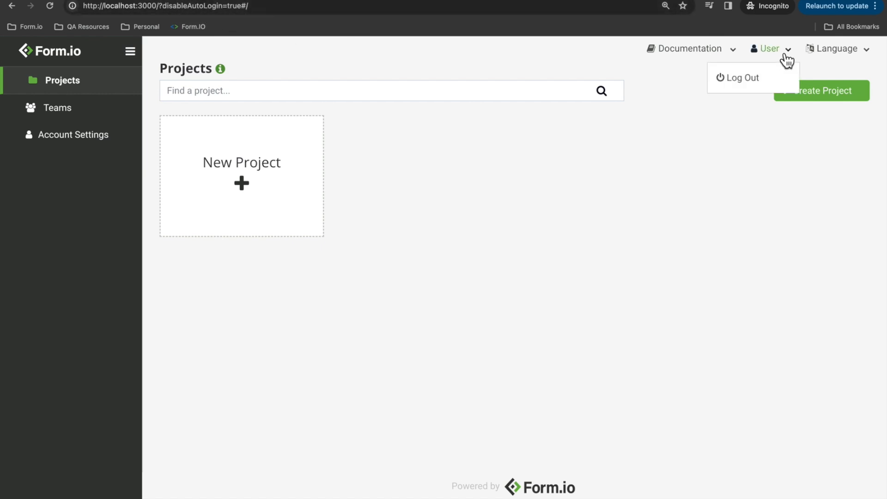
pyautogui.click(751, 87)
pyautogui.click(771, 56)
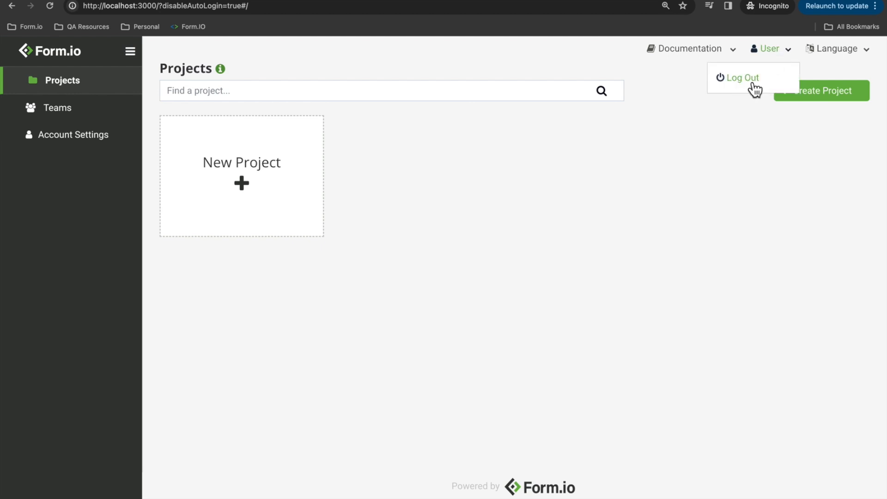
pyautogui.click(753, 86)
pyautogui.click(408, 227)
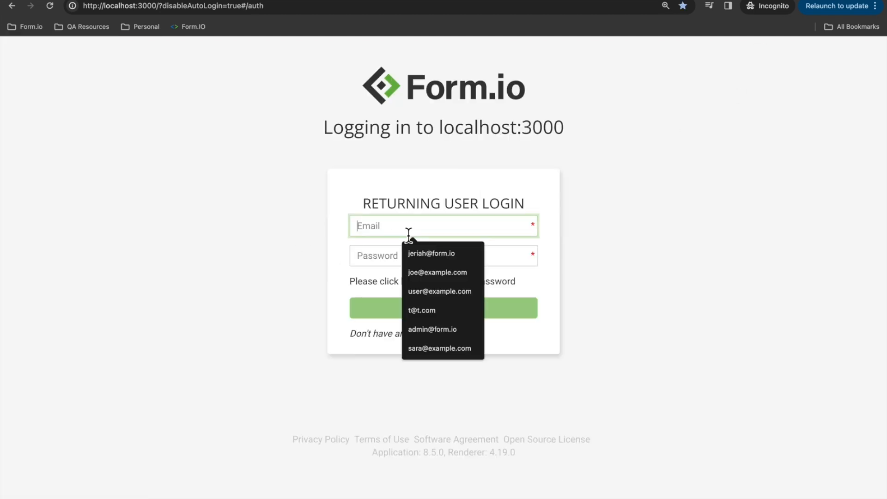
pyautogui.write('admin@')
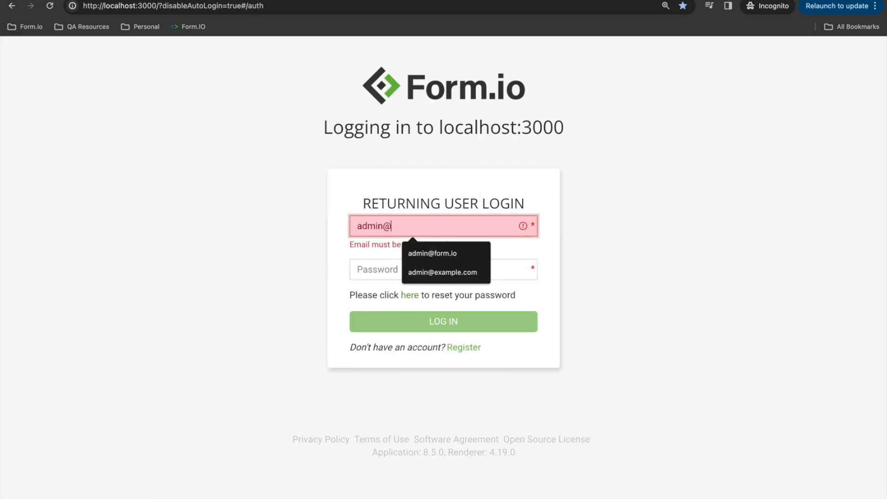
pyautogui.write('example.com')
pyautogui.press('Tab')
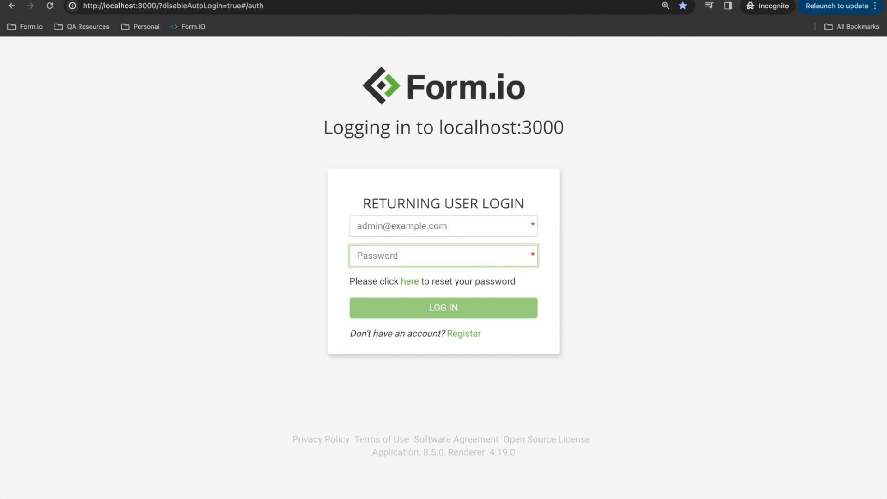
pyautogui.write('•••••••')
pyautogui.click(471, 308)
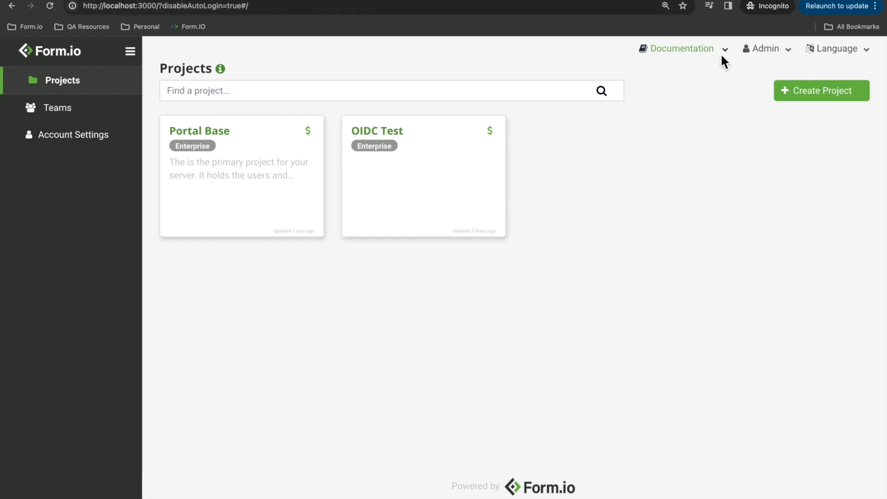
# - Log out of the admin account and reload localhost:3000 without the disableAutoLogin parameter to test the automatic SAML login
pyautogui.click(762, 51)
pyautogui.click(737, 133)
pyautogui.click(210, 6)
pyautogui.click(184, 7)
pyautogui.moveTo(162, 12); pyautogui.dragTo(397, 30)
pyautogui.press('BackSpace')
pyautogui.press('Return')
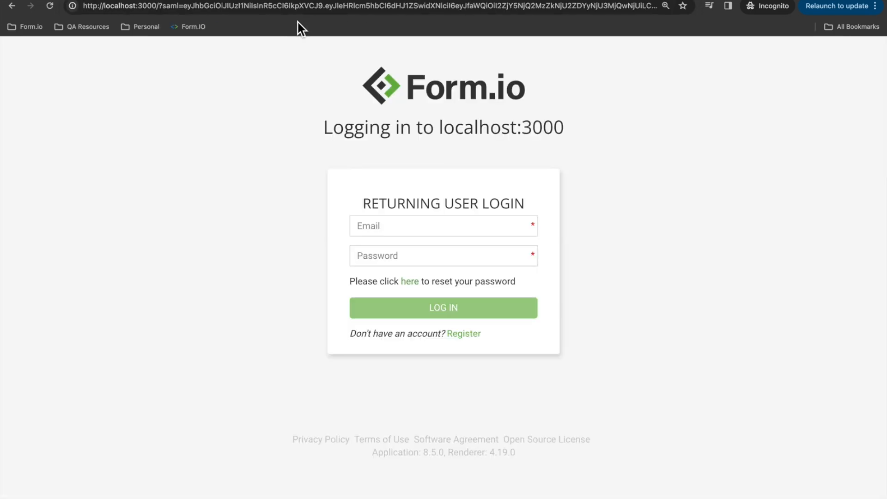
pyautogui.click(267, 7)
pyautogui.press('Return')
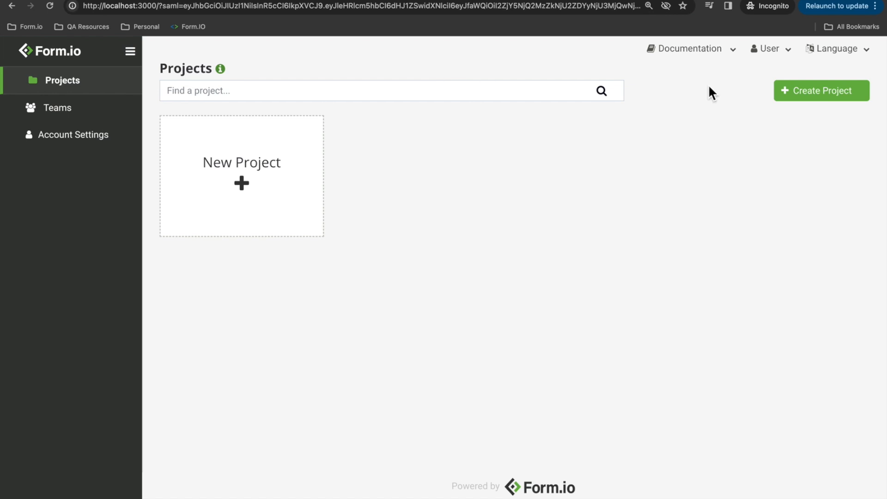